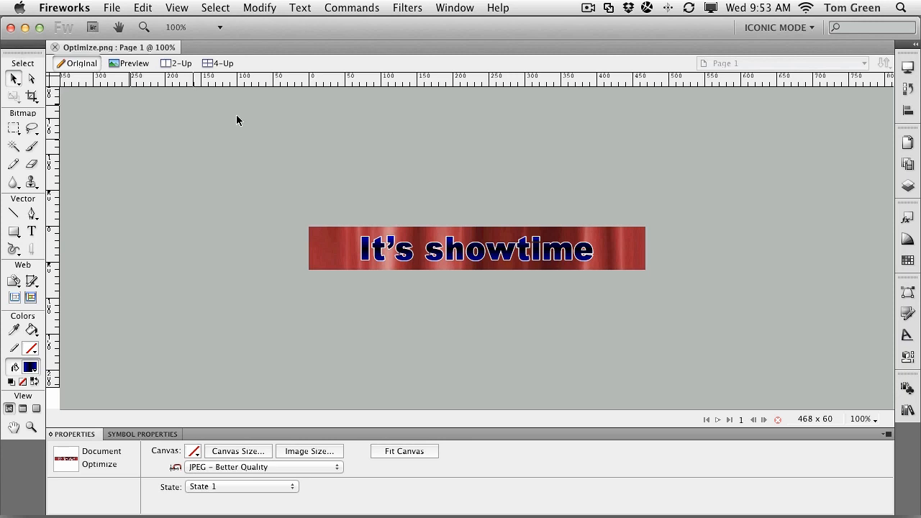
- Examine the banner's background bitmap, its "It's showtime" text group and how both are stacked in the layers
click(327, 250)
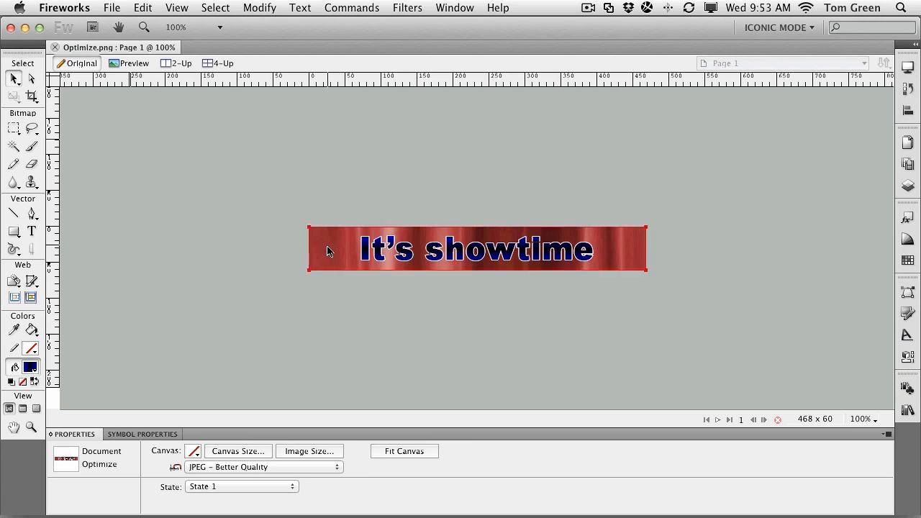
click(574, 317)
click(458, 263)
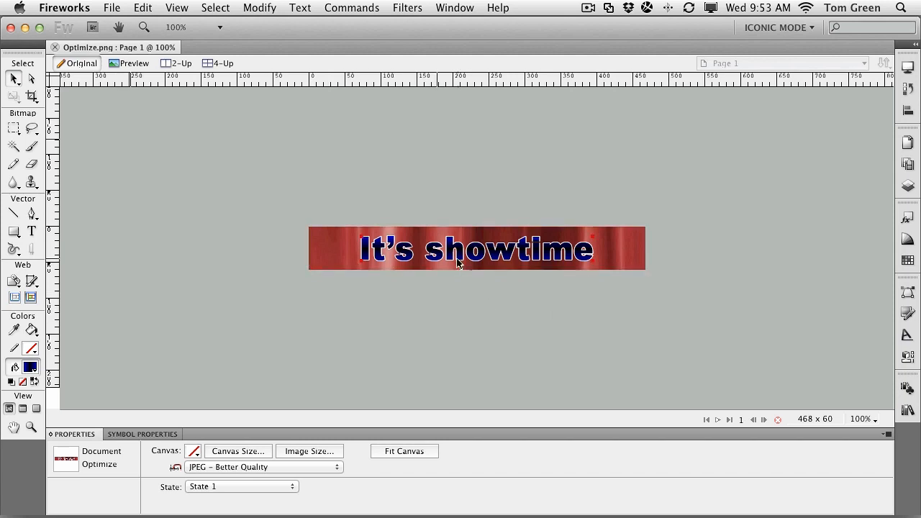
click(274, 293)
click(908, 185)
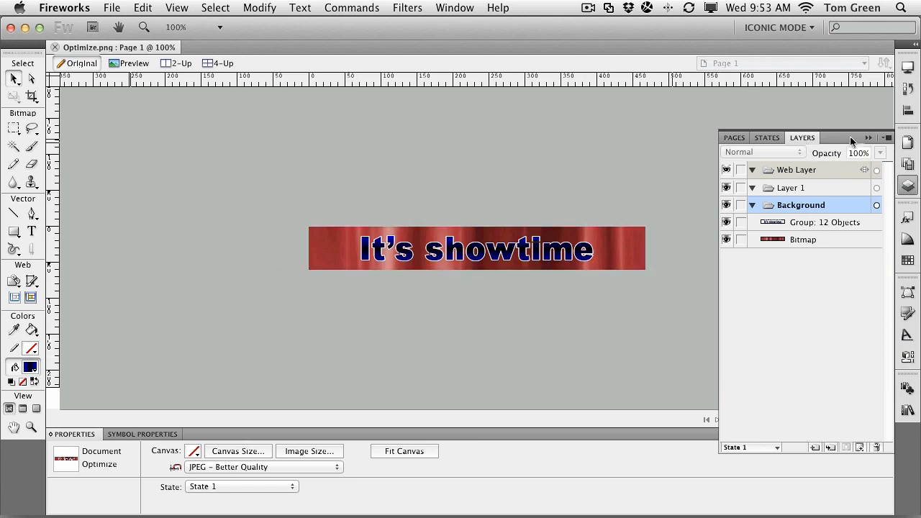
click(867, 139)
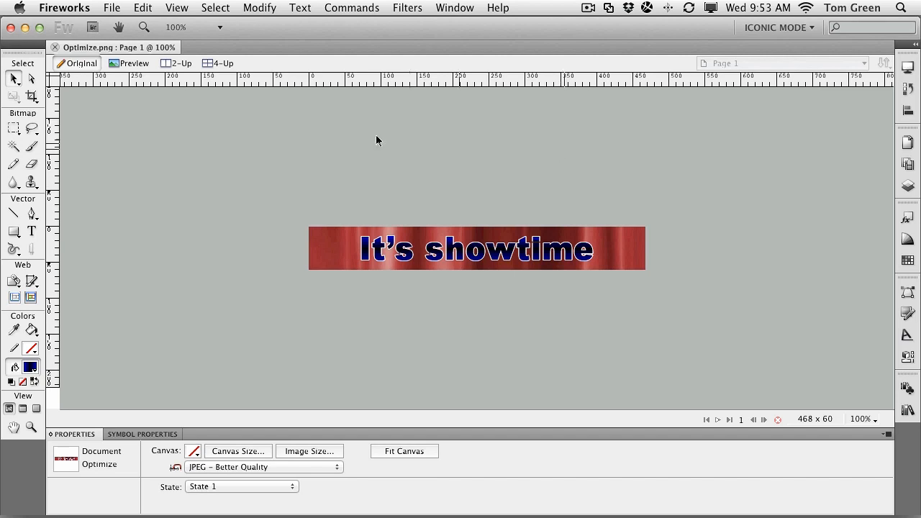
- Preview the banner's optimized output and review the export presets available for the document
click(138, 66)
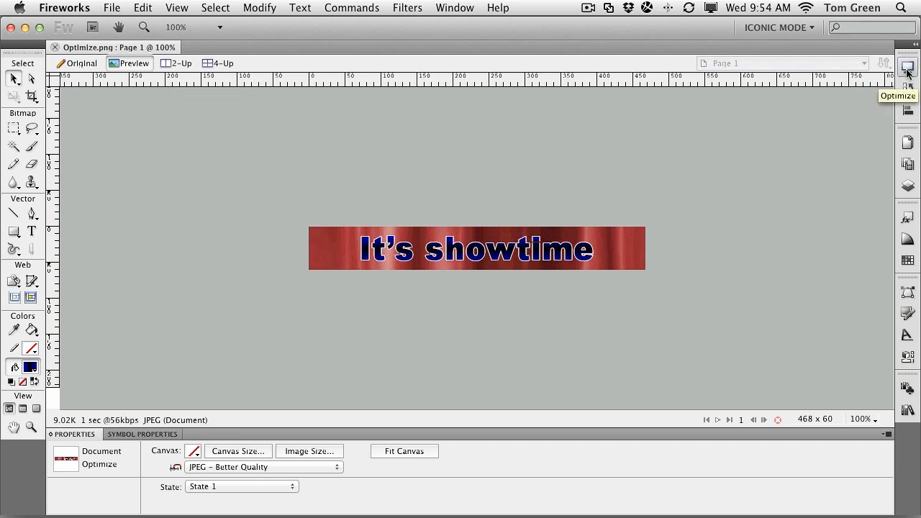
click(449, 6)
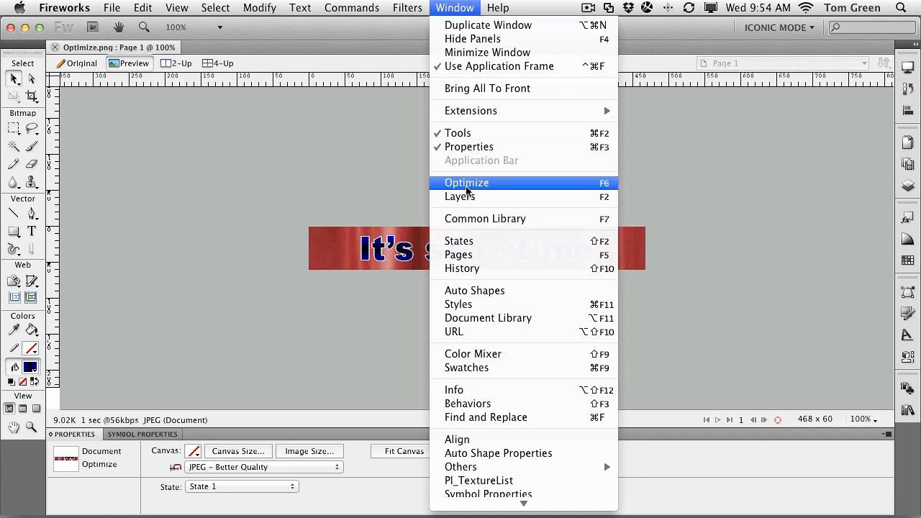
click(889, 70)
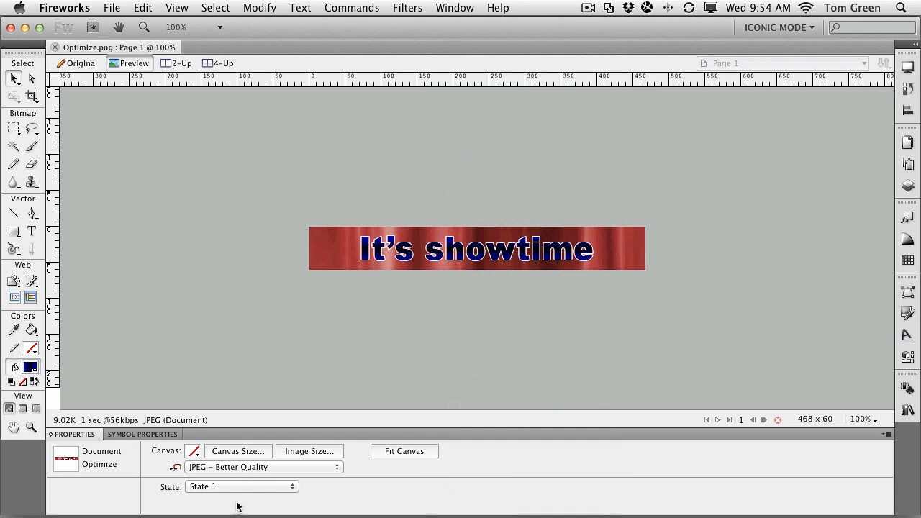
click(264, 467)
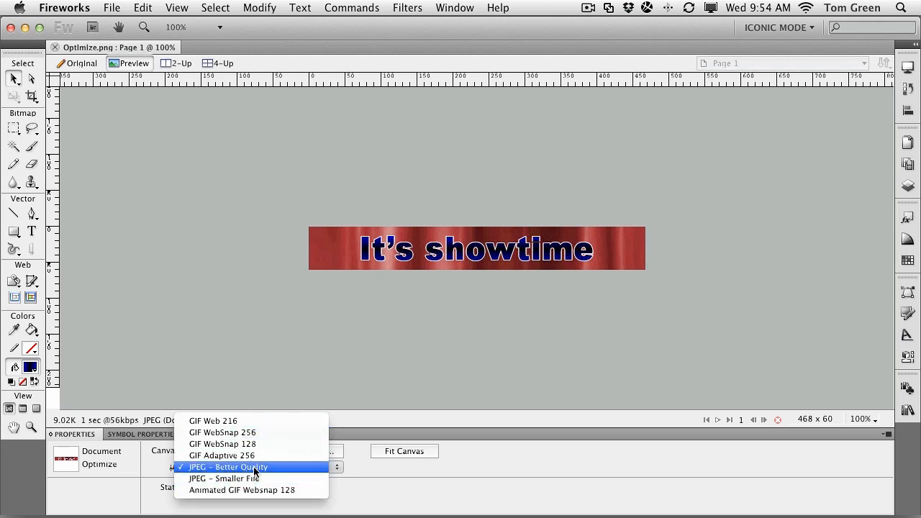
click(456, 329)
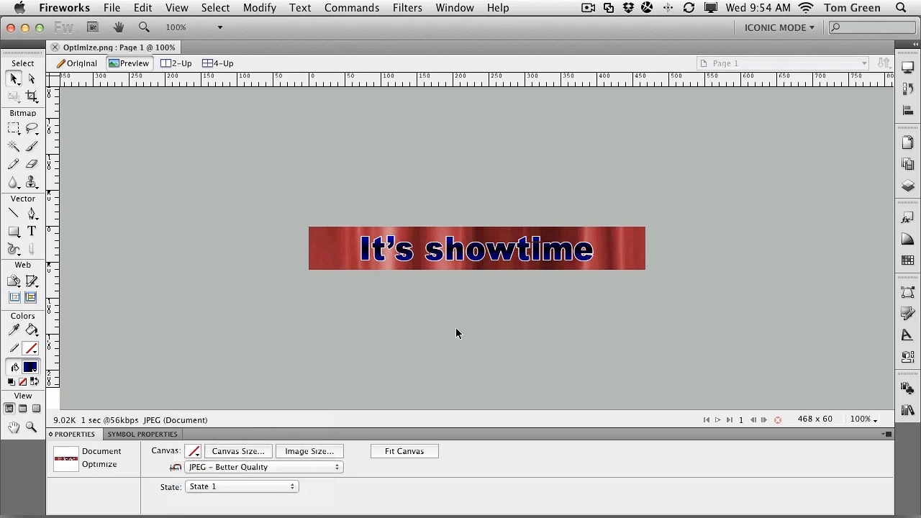
- Apply the JPEG - Smaller File optimization preset to the document
click(906, 67)
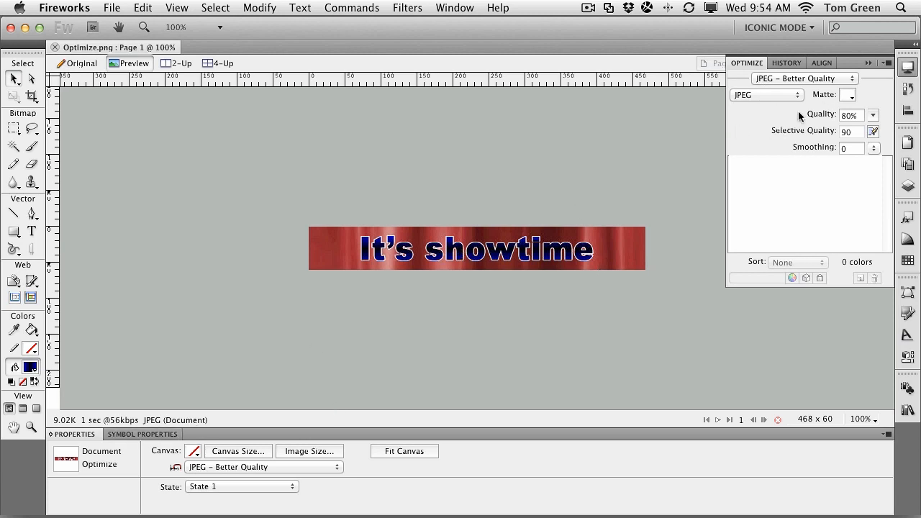
click(804, 79)
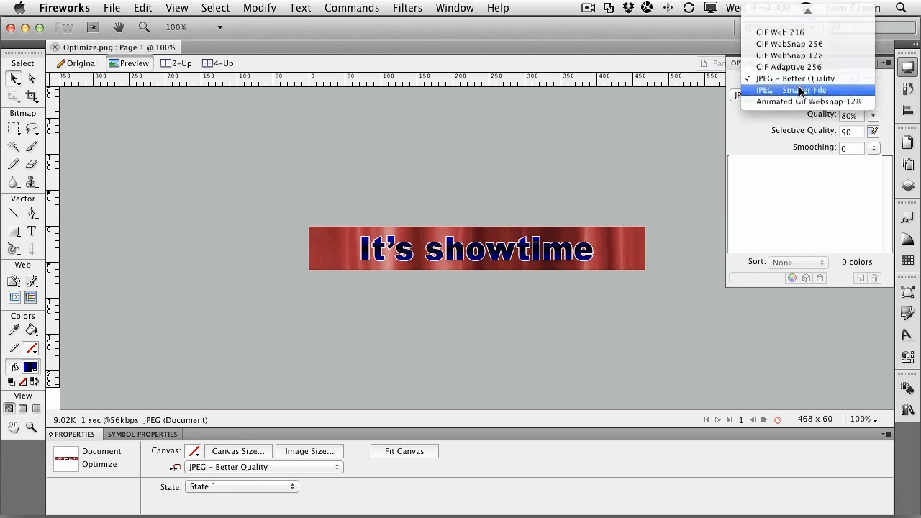
click(800, 91)
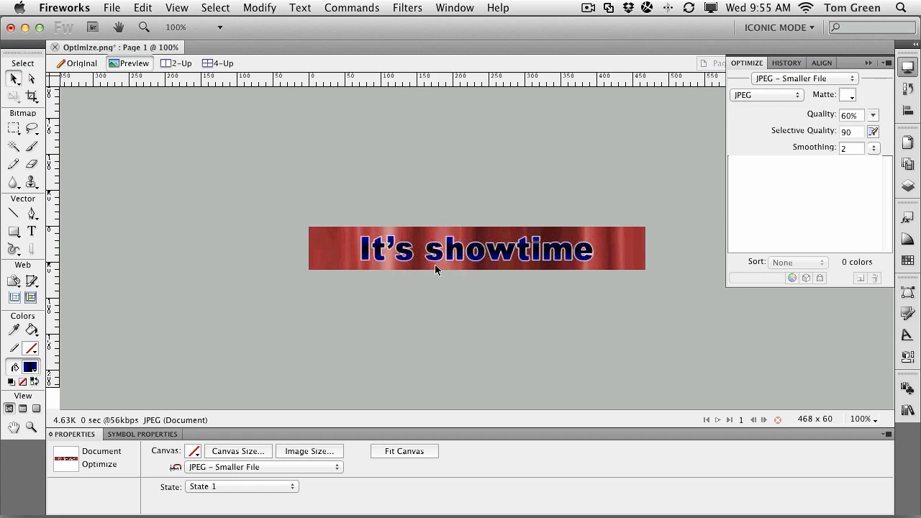
- Inspect the compressed lettering around "sh" up close, and compare the original with the JPEG at 100% in 2-Up view
click(31, 427)
drag(418, 229, 477, 267)
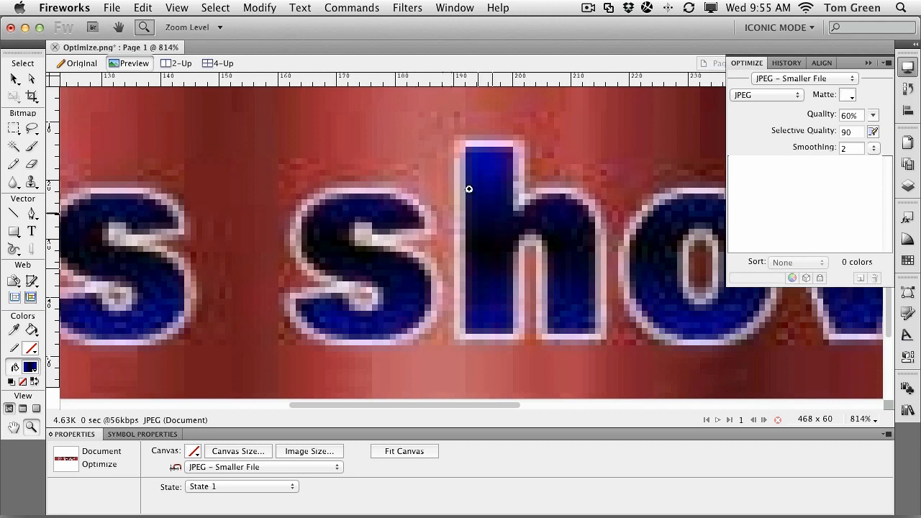
double_click(33, 428)
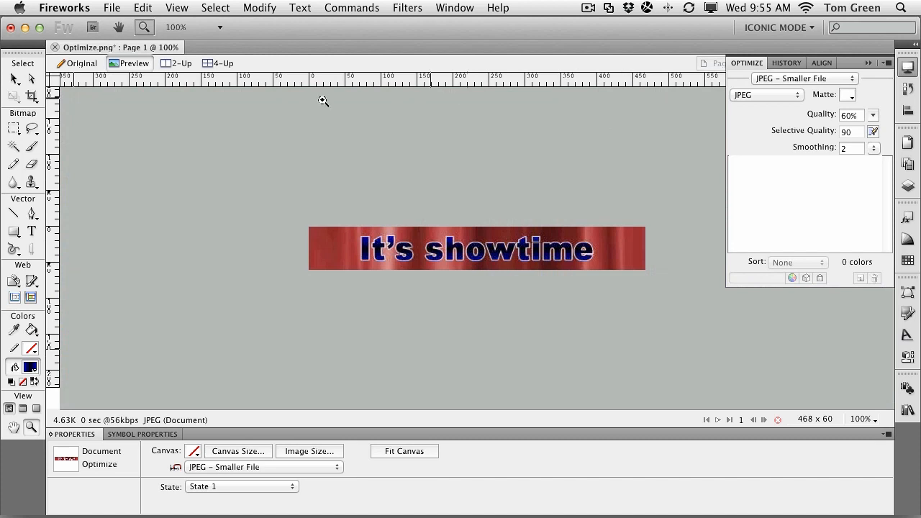
click(187, 64)
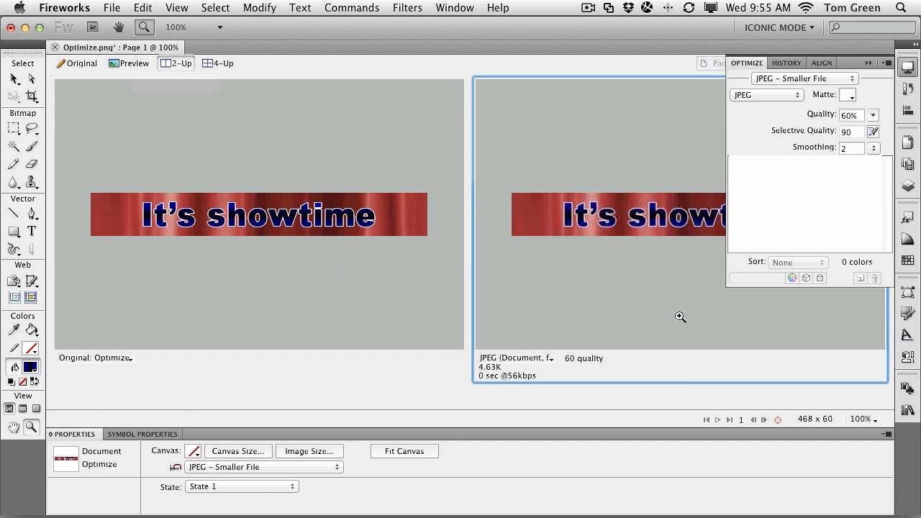
click(869, 64)
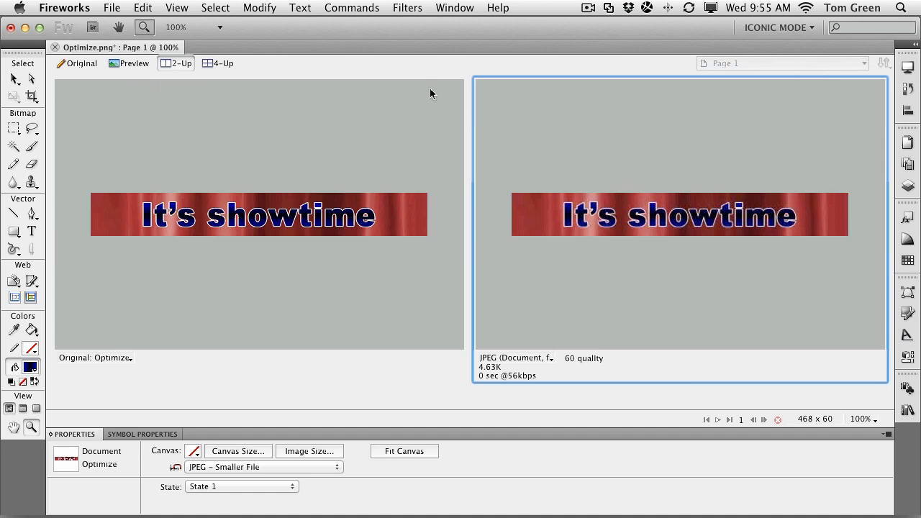
- Show the banner in 4-Up view and set the lower-left preview's JPEG quality to 70%
click(213, 64)
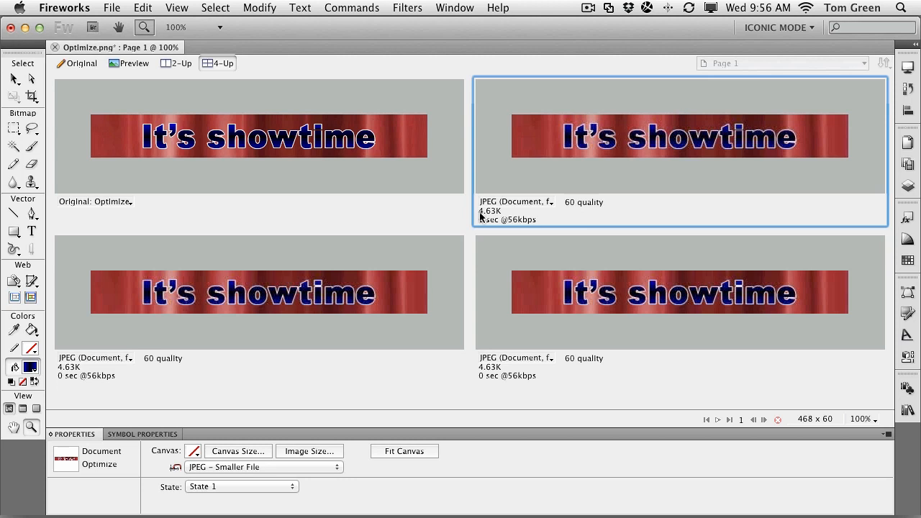
click(316, 298)
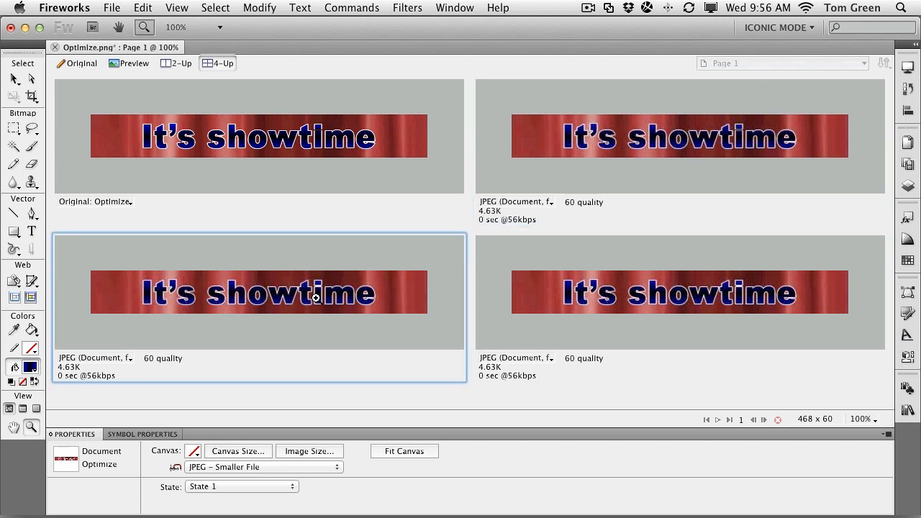
click(909, 67)
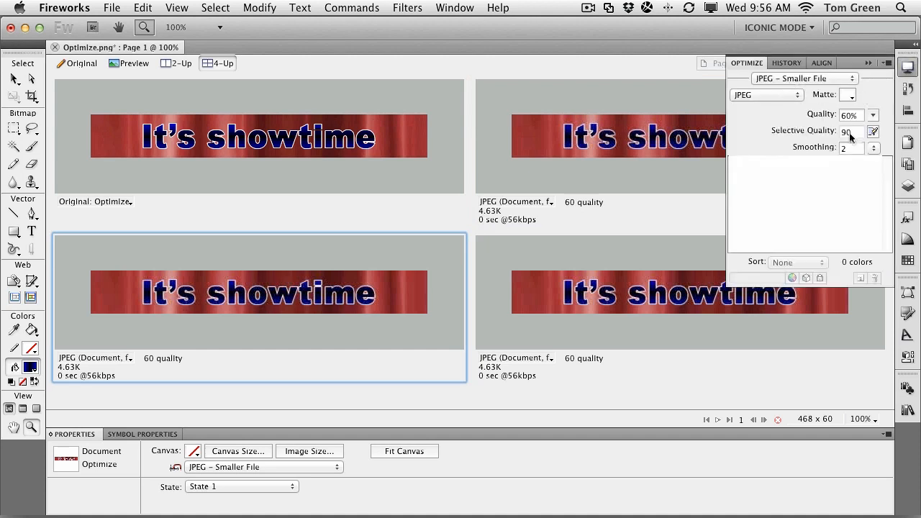
click(873, 116)
drag(873, 117, 875, 111)
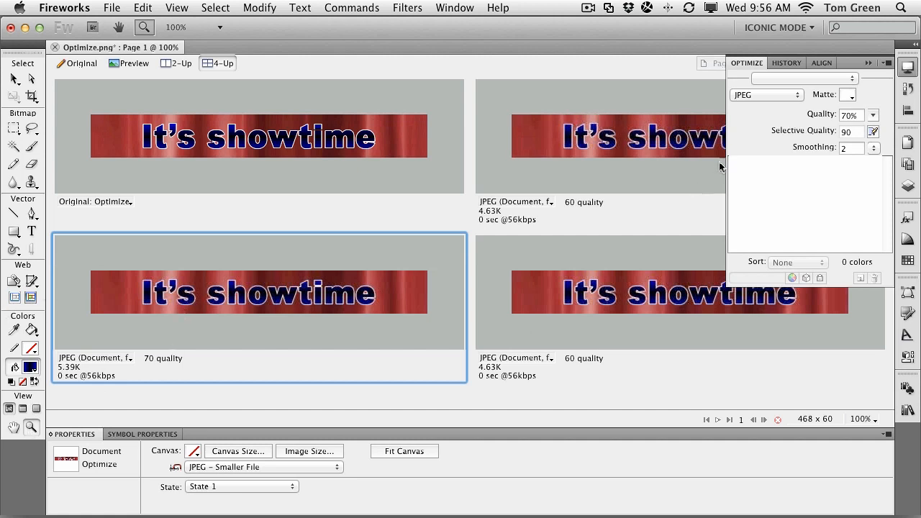
- Apply the GIF Web 216 preset to the lower-right preview in the 4-Up comparison
click(242, 314)
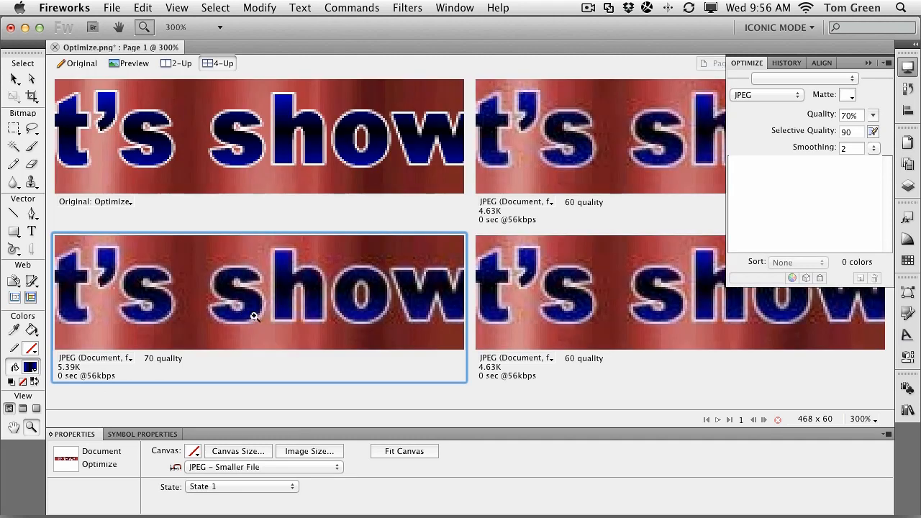
click(868, 64)
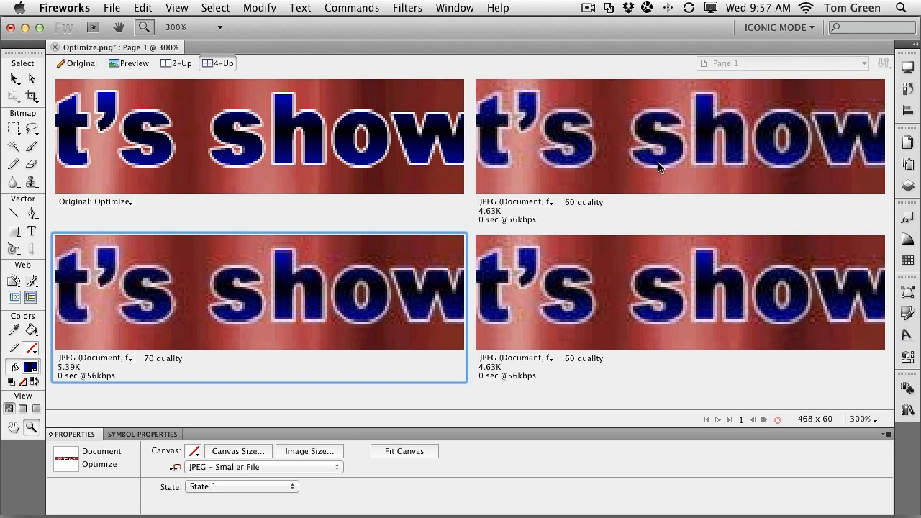
click(570, 294)
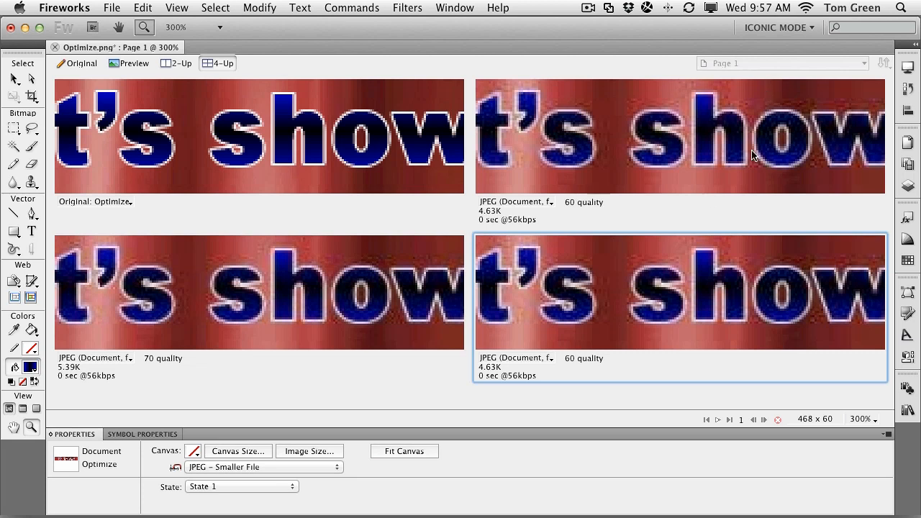
click(907, 67)
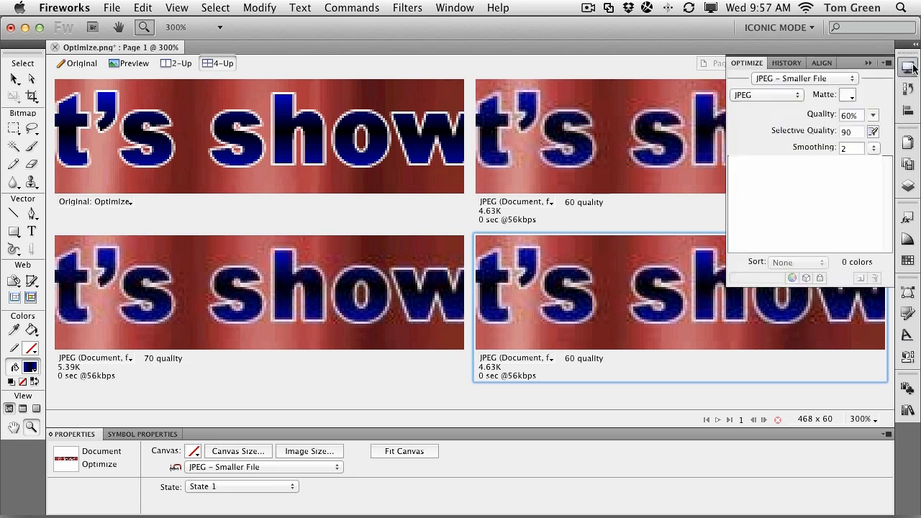
click(791, 79)
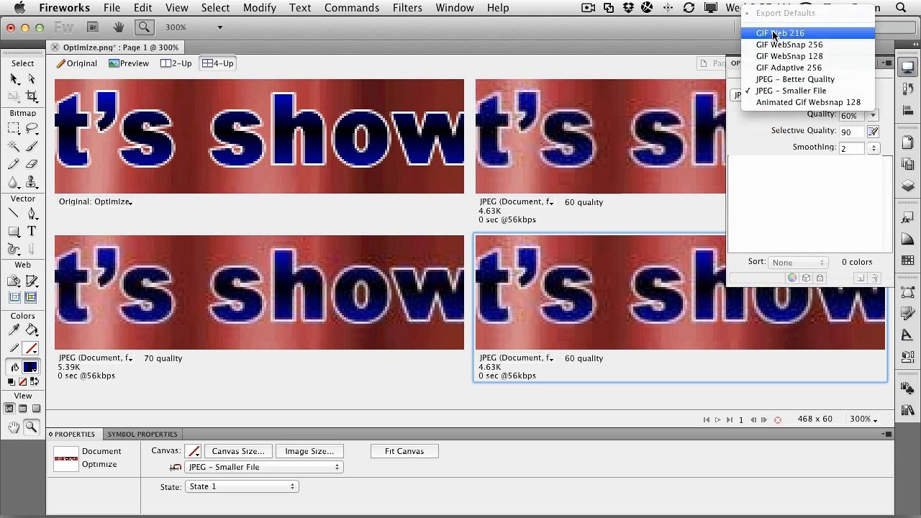
click(774, 34)
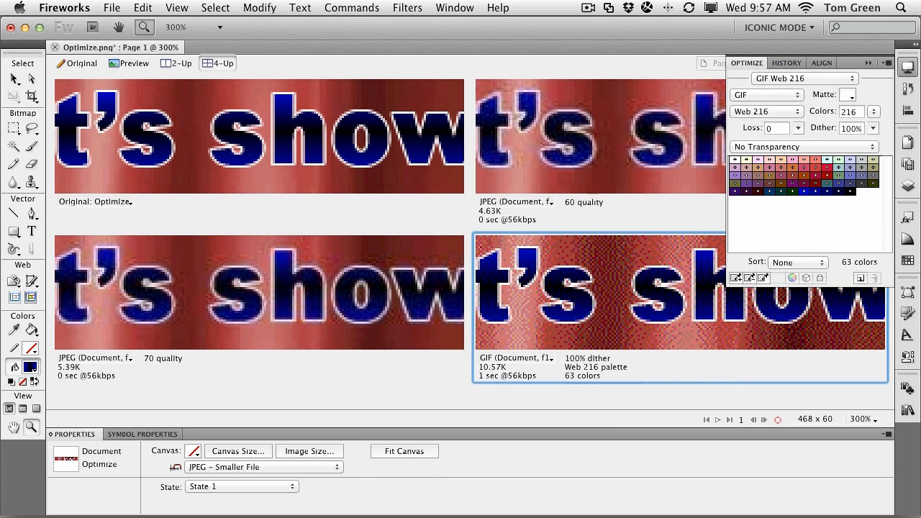
- Compare the four versions at 100%, check the banner in single Preview and return to the Original view
double_click(31, 426)
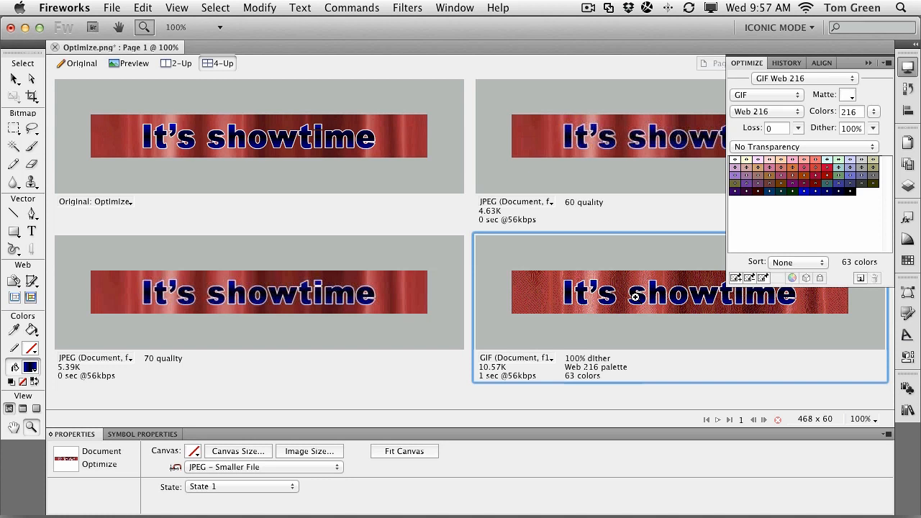
click(870, 64)
click(211, 128)
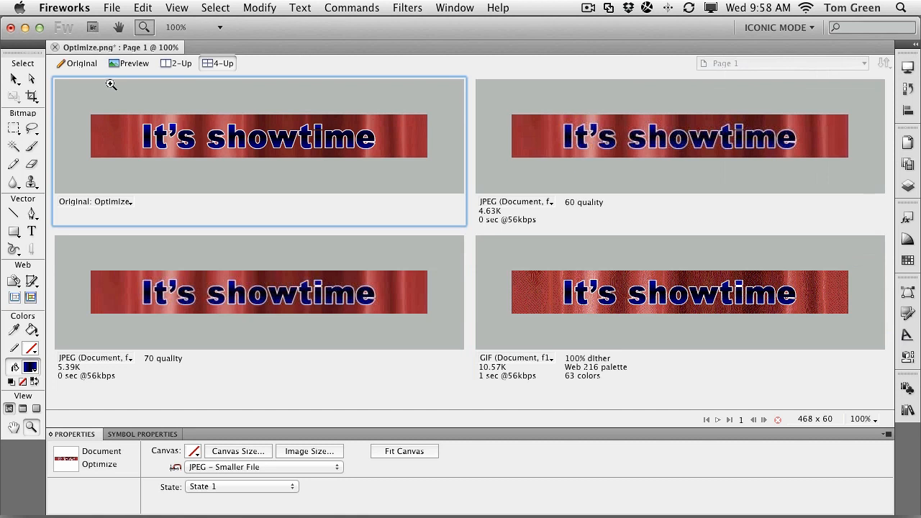
click(88, 64)
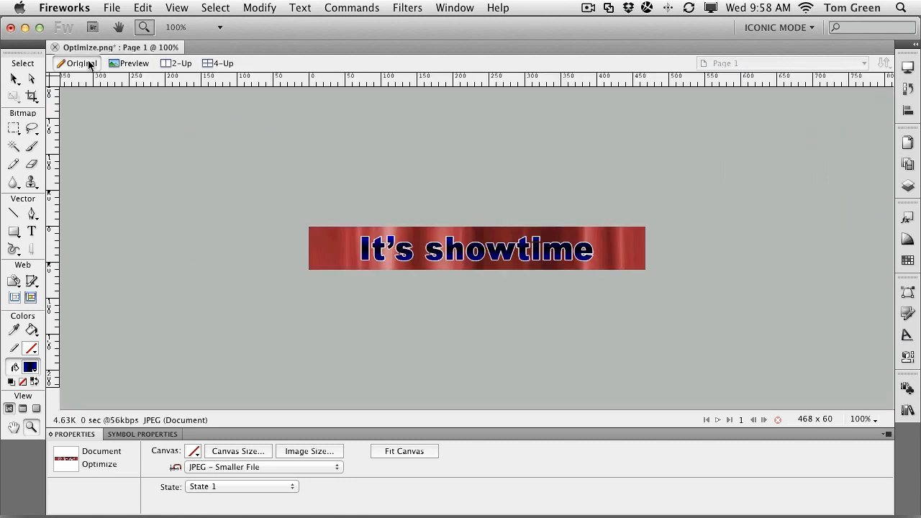
click(135, 64)
click(15, 80)
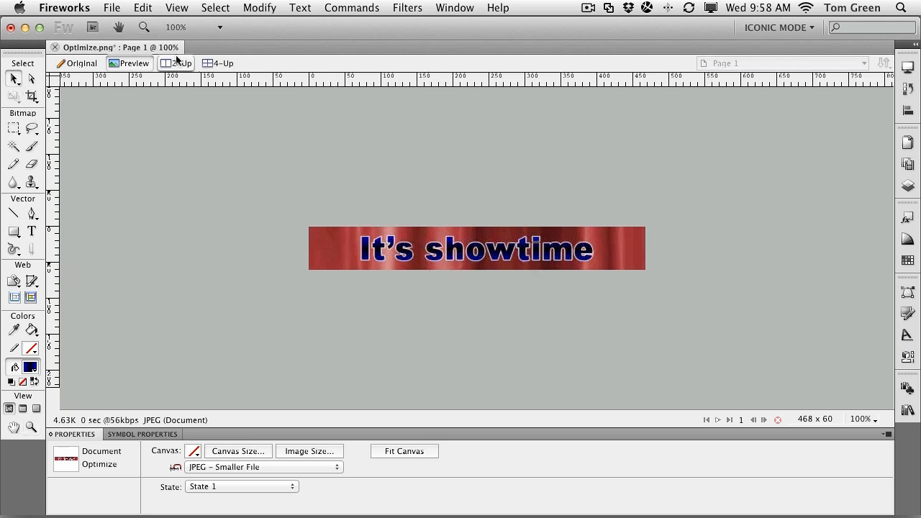
click(78, 64)
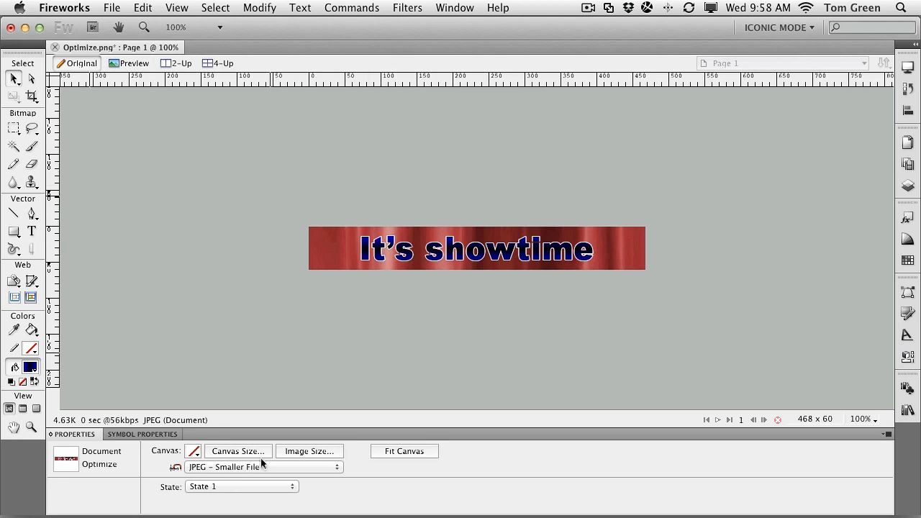
- Try the JPEG - Better Quality and GIF WebSnap 256 export presets on the document
click(335, 468)
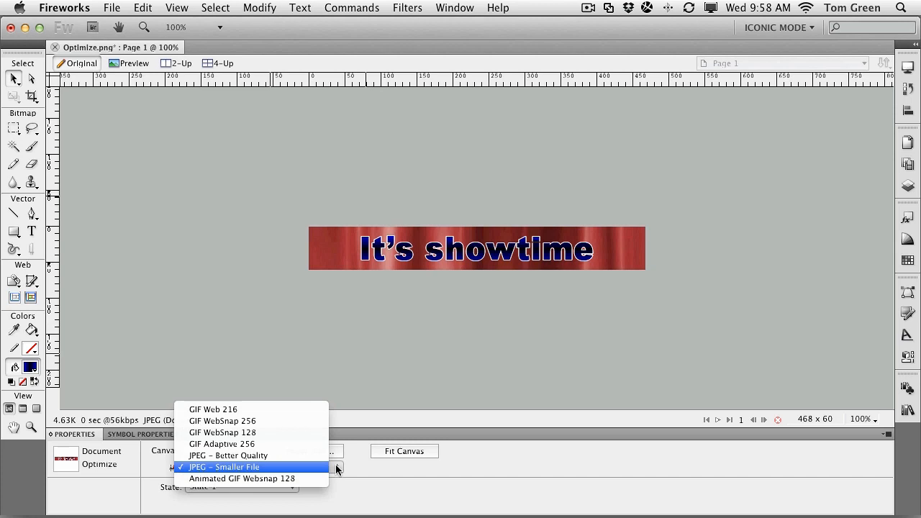
click(294, 457)
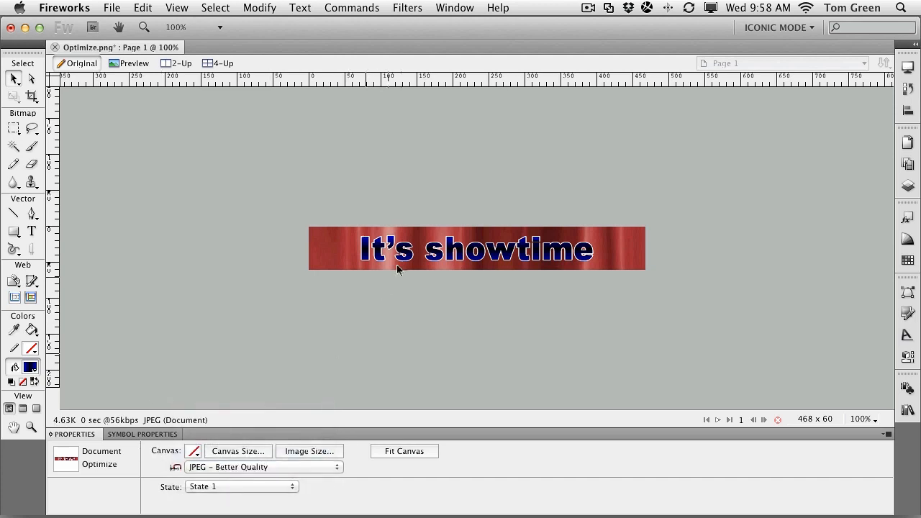
click(270, 467)
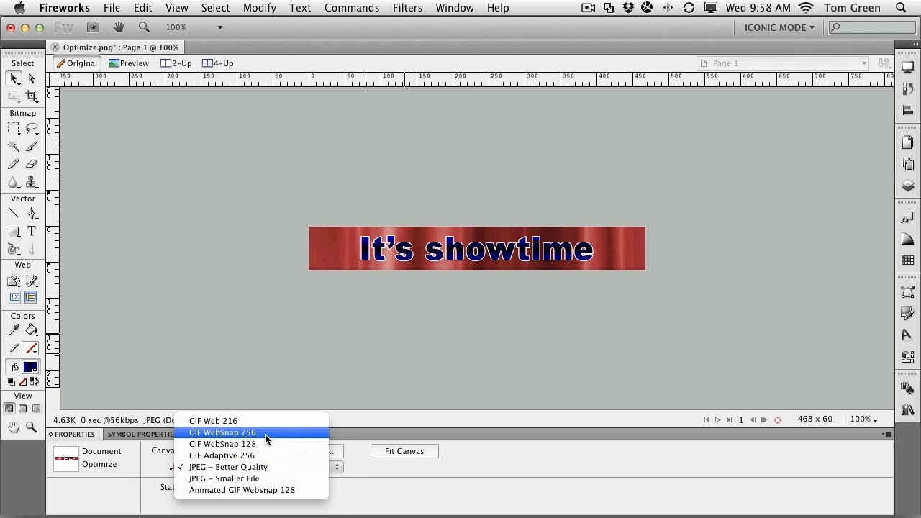
click(264, 434)
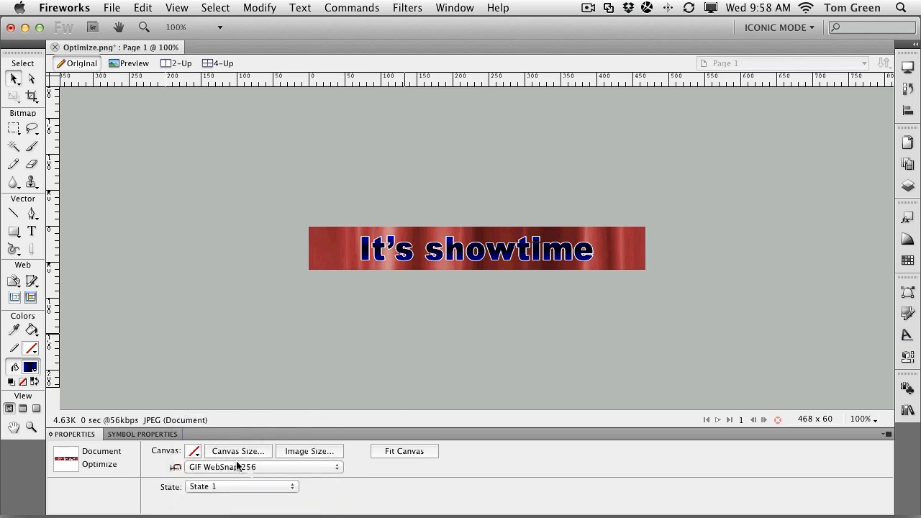
click(321, 257)
click(437, 176)
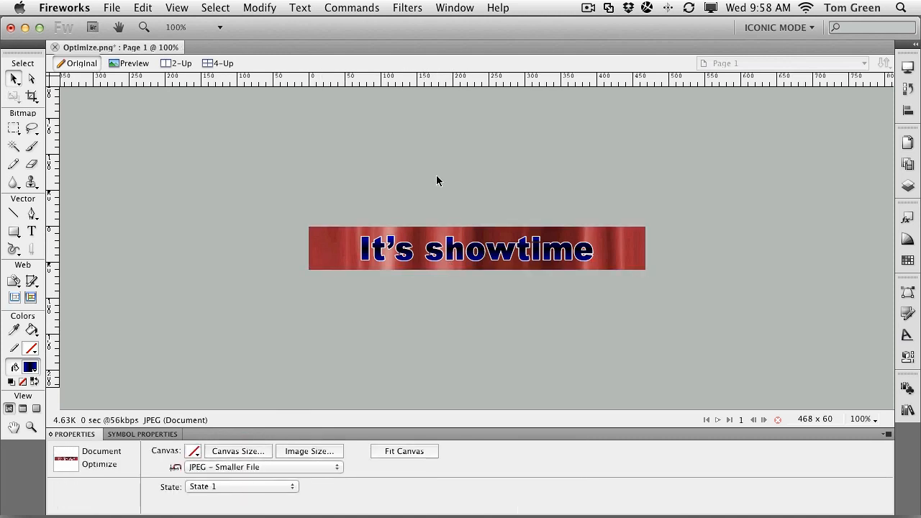